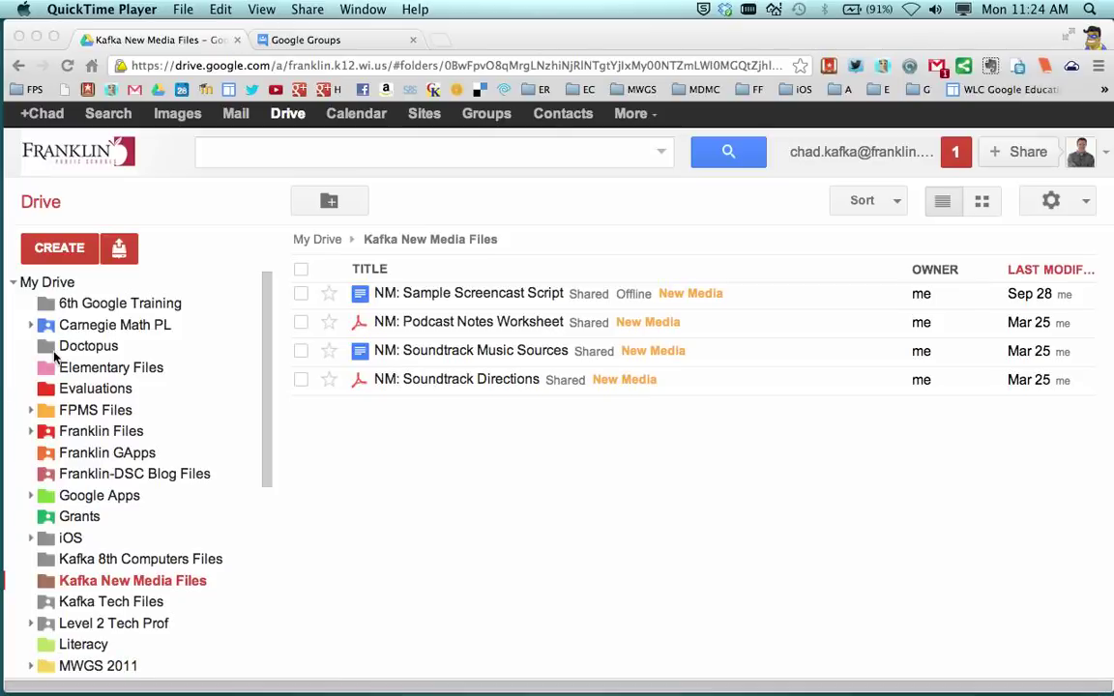
Step: Focus the browser and dismiss Drive's New menu without creating anything
left_click(232, 200)
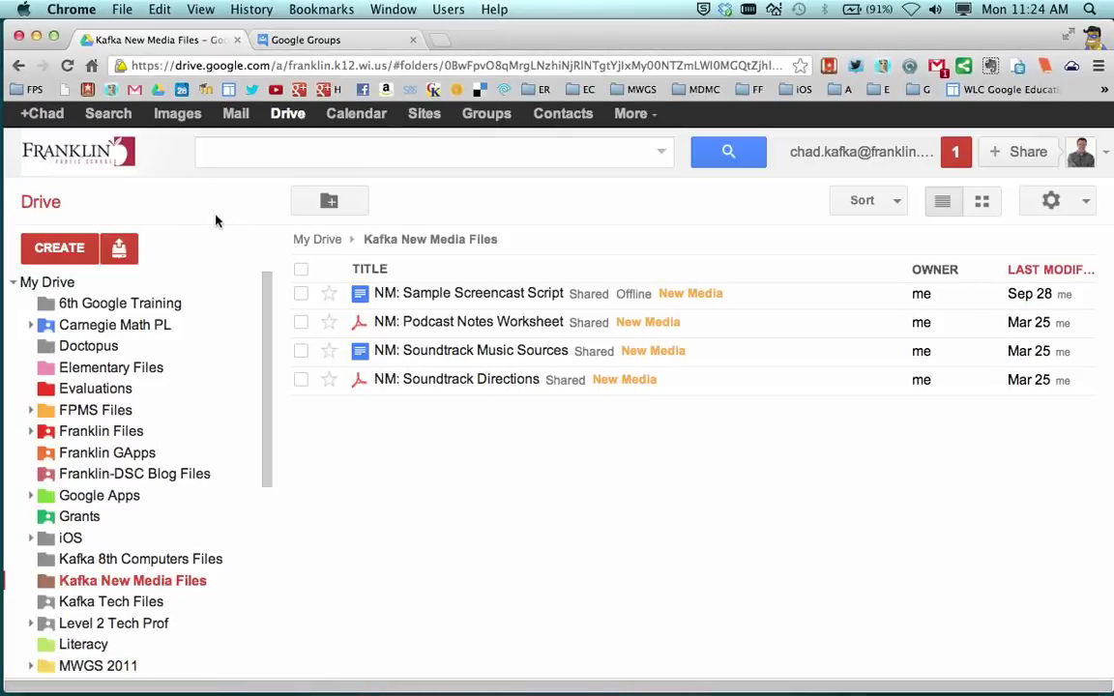
left_click(59, 251)
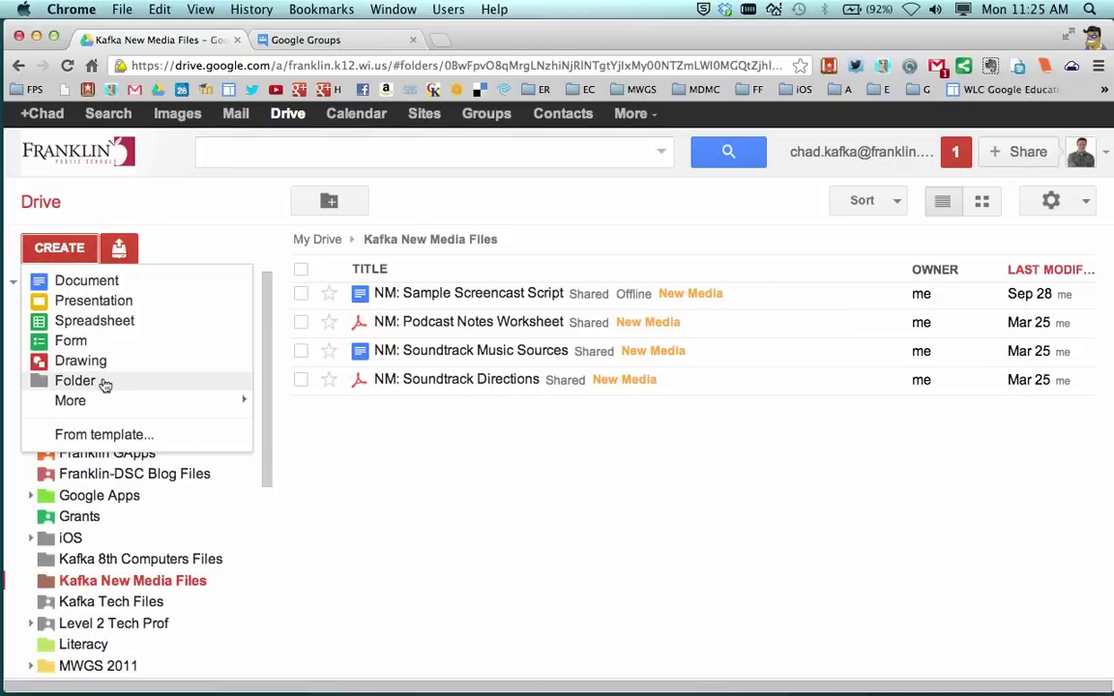
left_click(200, 203)
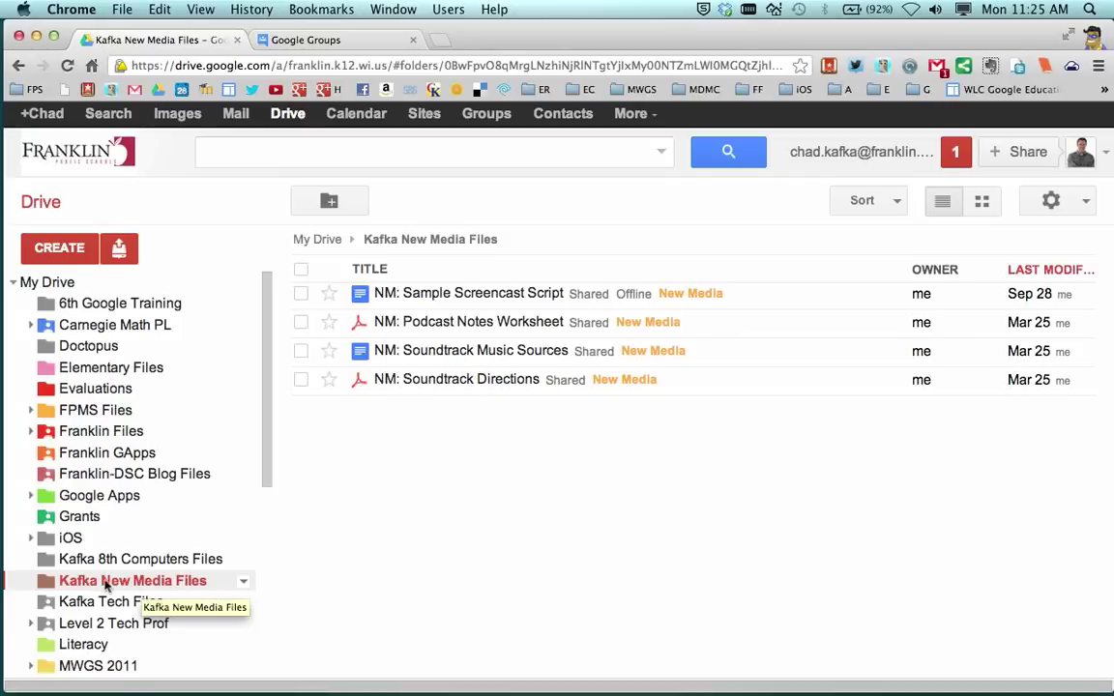
Step: Open the sharing settings for the Kafka New Media Files folder to add people
left_click(246, 586)
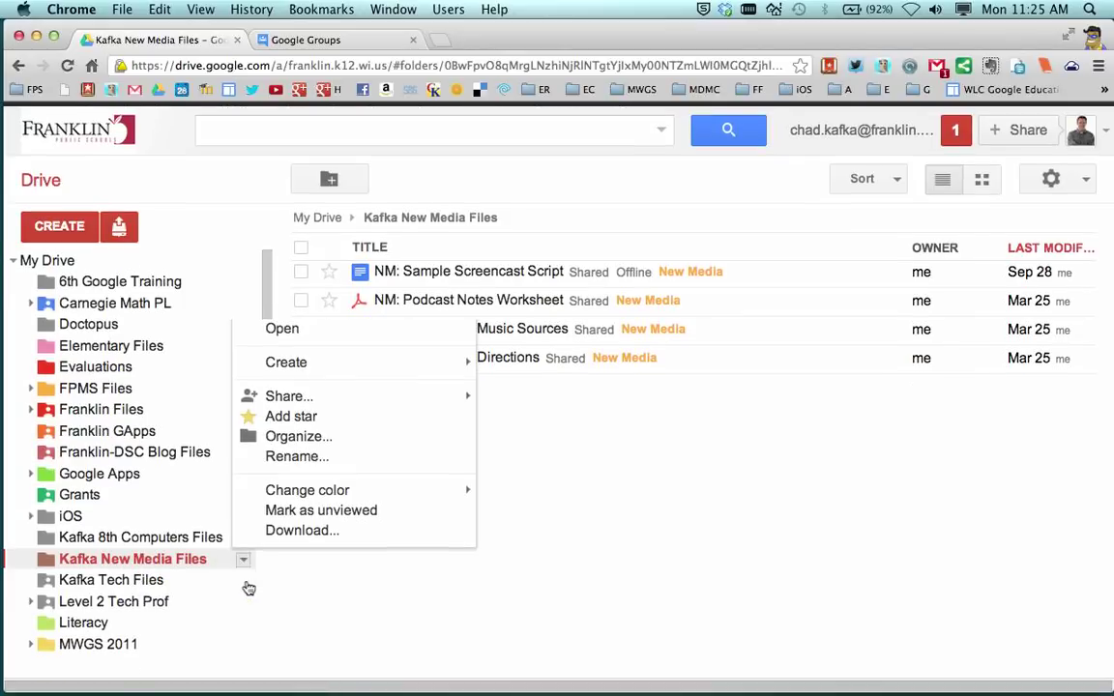
mouse_move(302, 398)
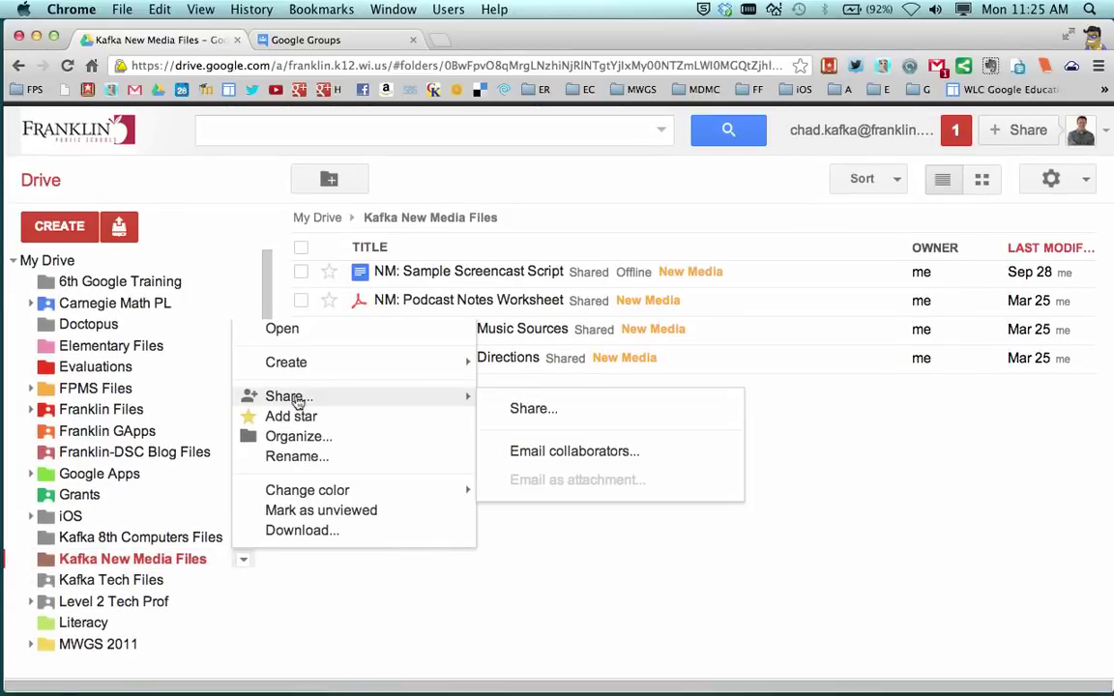
left_click(560, 415)
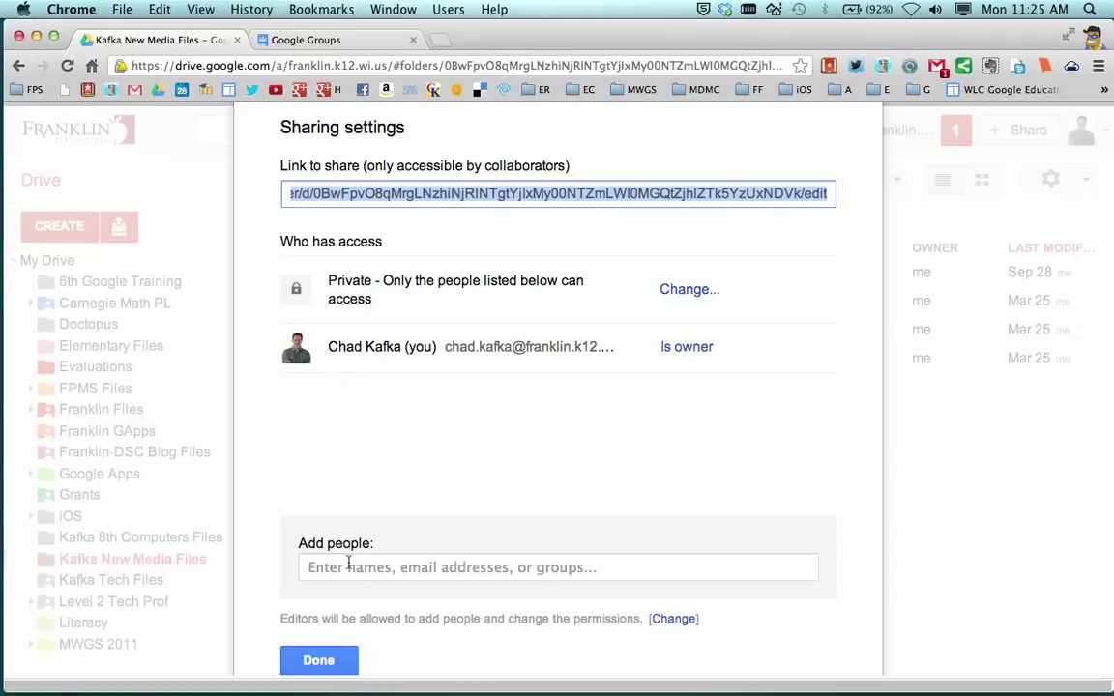
left_click(348, 567)
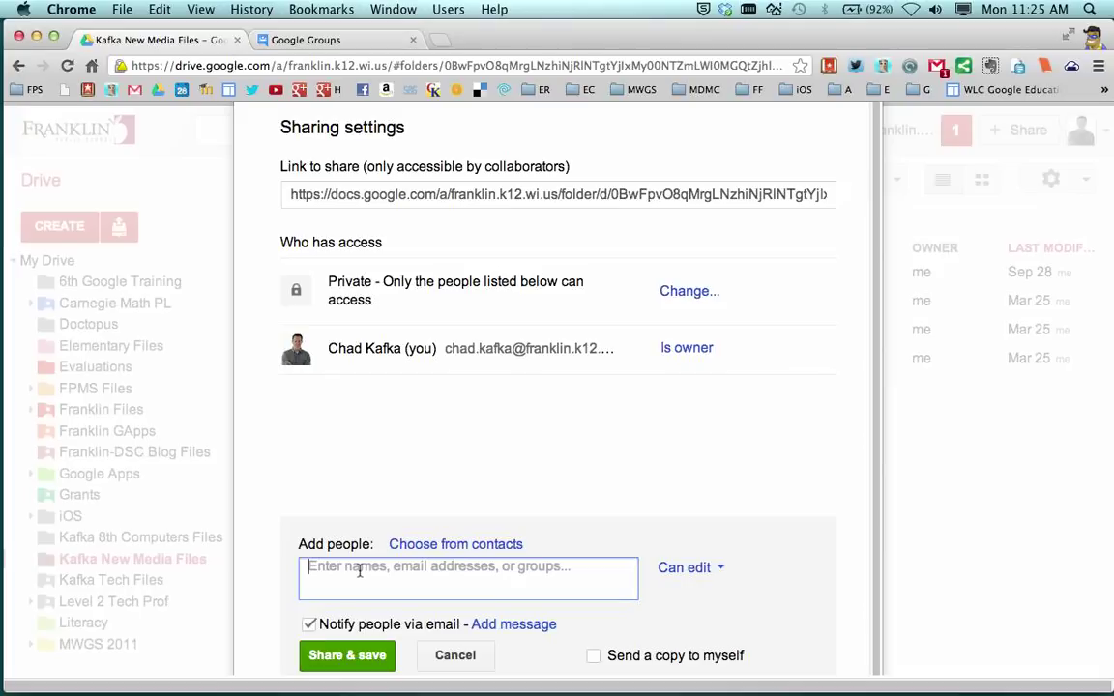
Step: Enter the 8th-grade New Media group's e-mail address as the collaborator
type("fp-kafka")
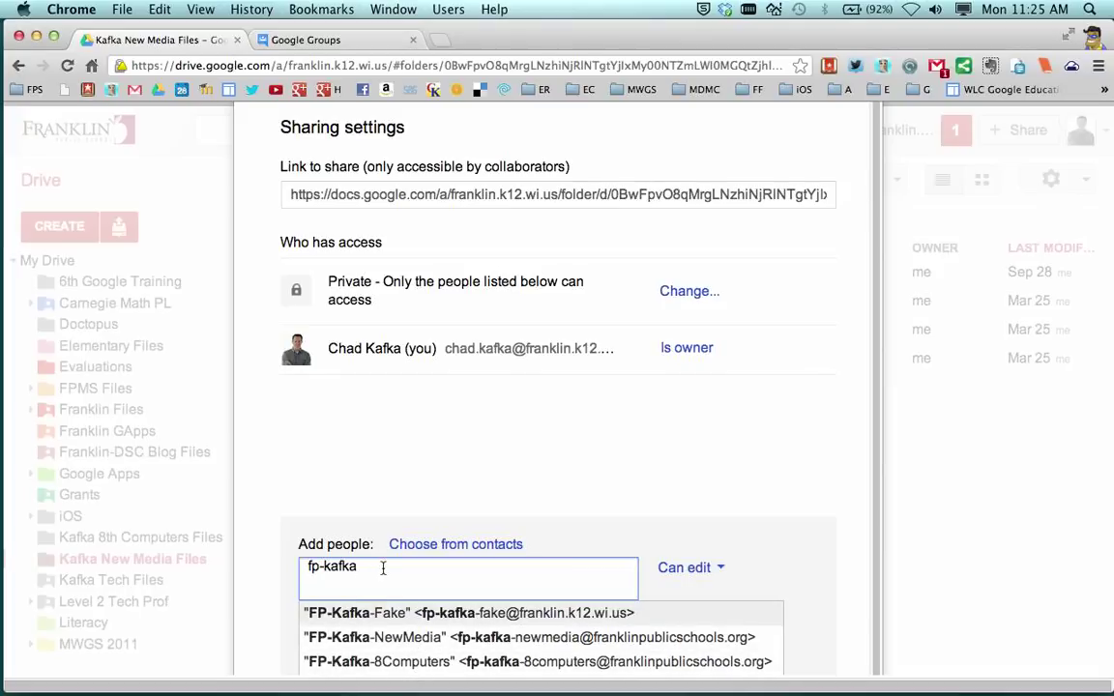
left_click_drag(383, 568, 295, 566)
left_click(378, 567)
left_click_drag(384, 571, 296, 566)
key("BackSpace")
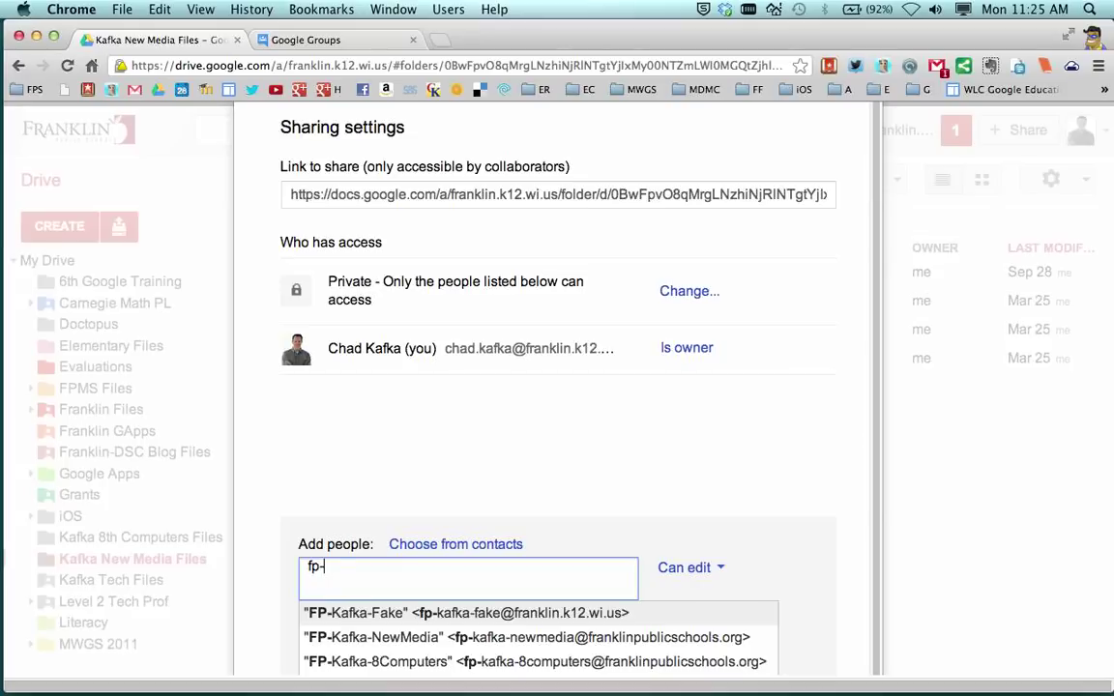
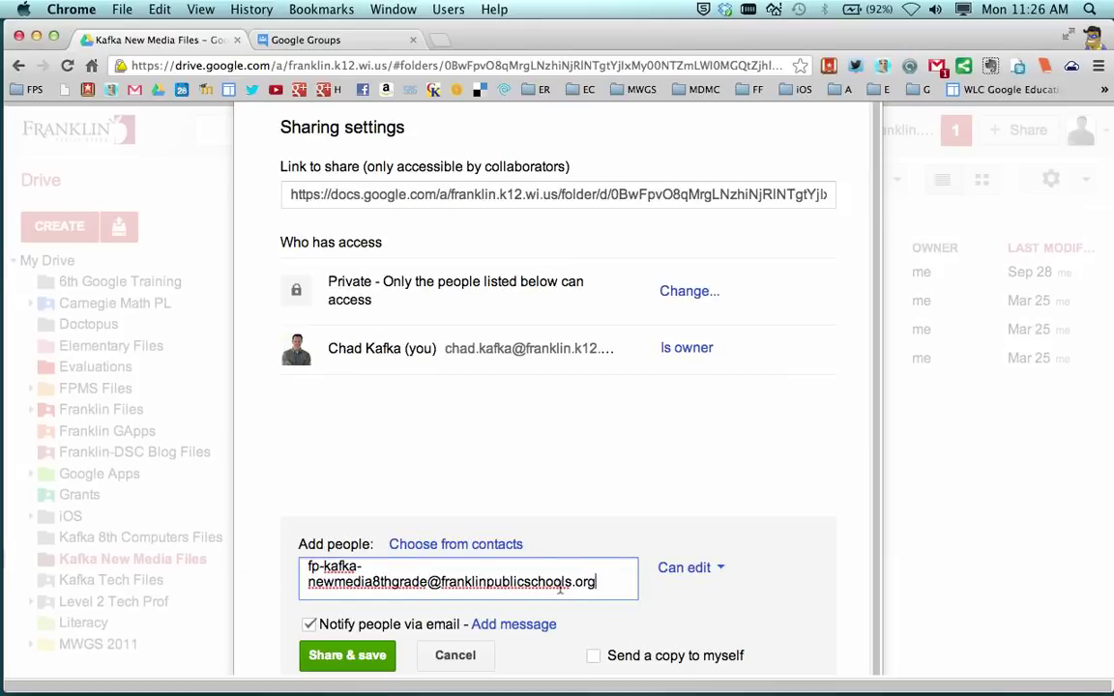
Step: Set the group to Can view and add the message 'Here is the folder of files I will be sharing with you for the term'
left_click(711, 579)
left_click(726, 631)
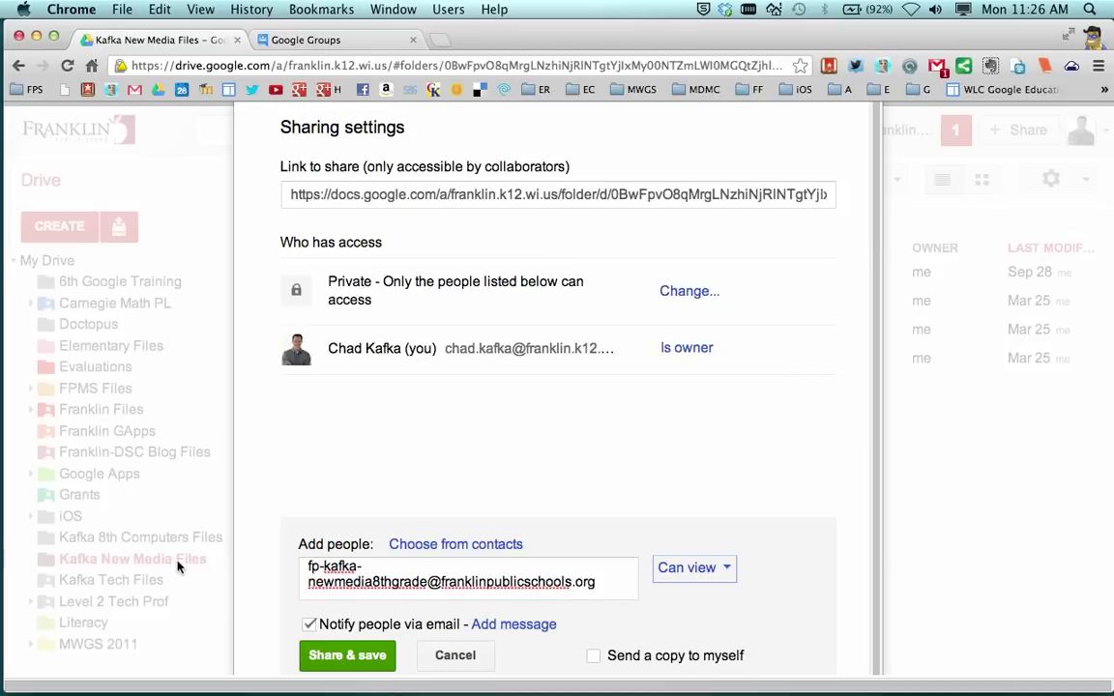
scroll(767, 561, "down", 1)
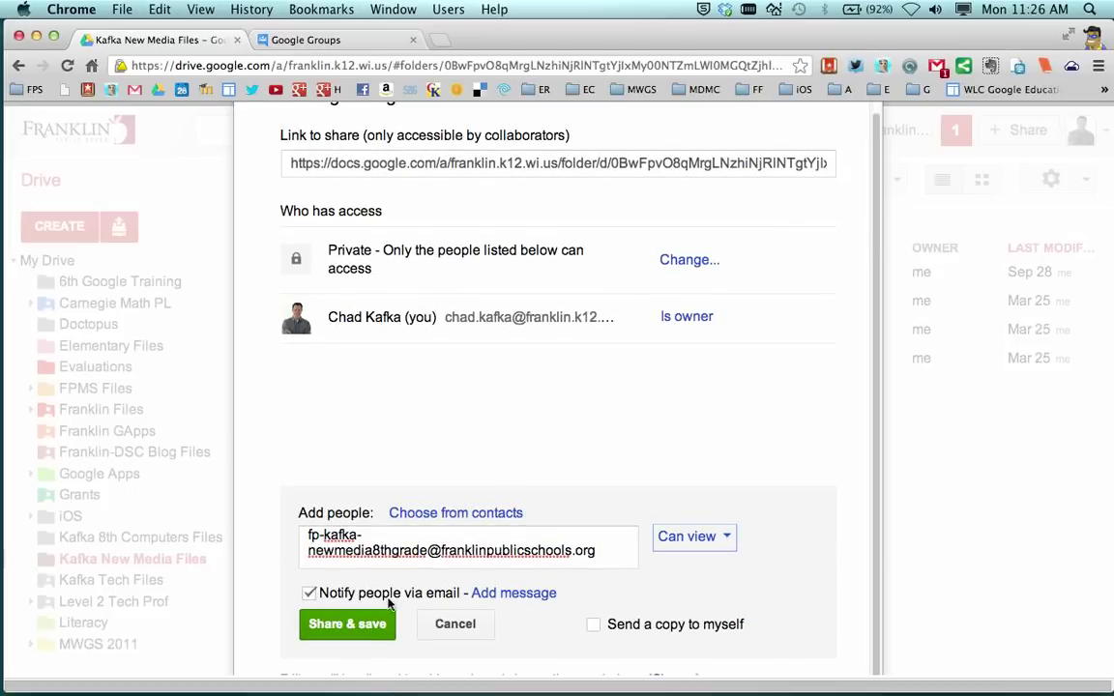
left_click(498, 595)
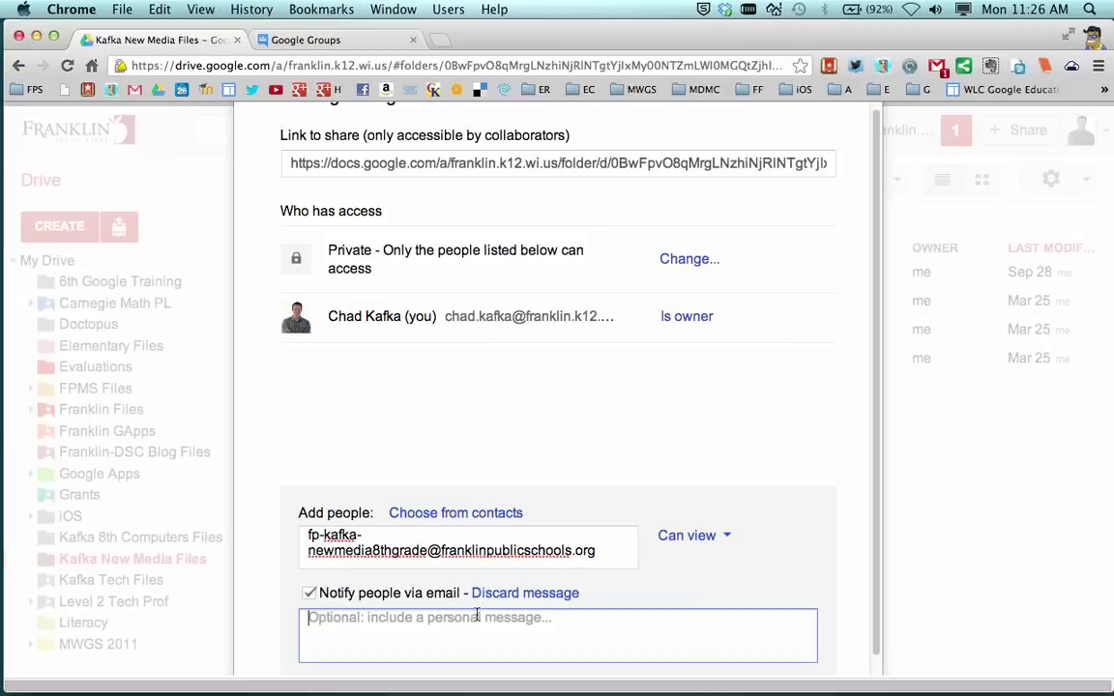
type("He")
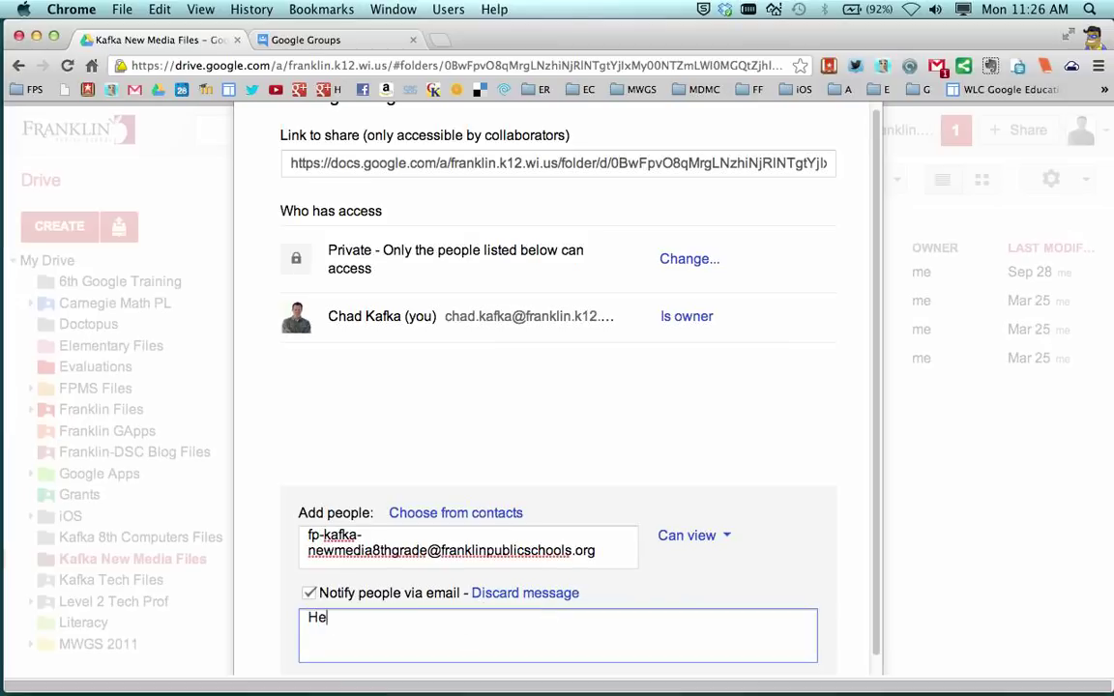
type("re is the folder o")
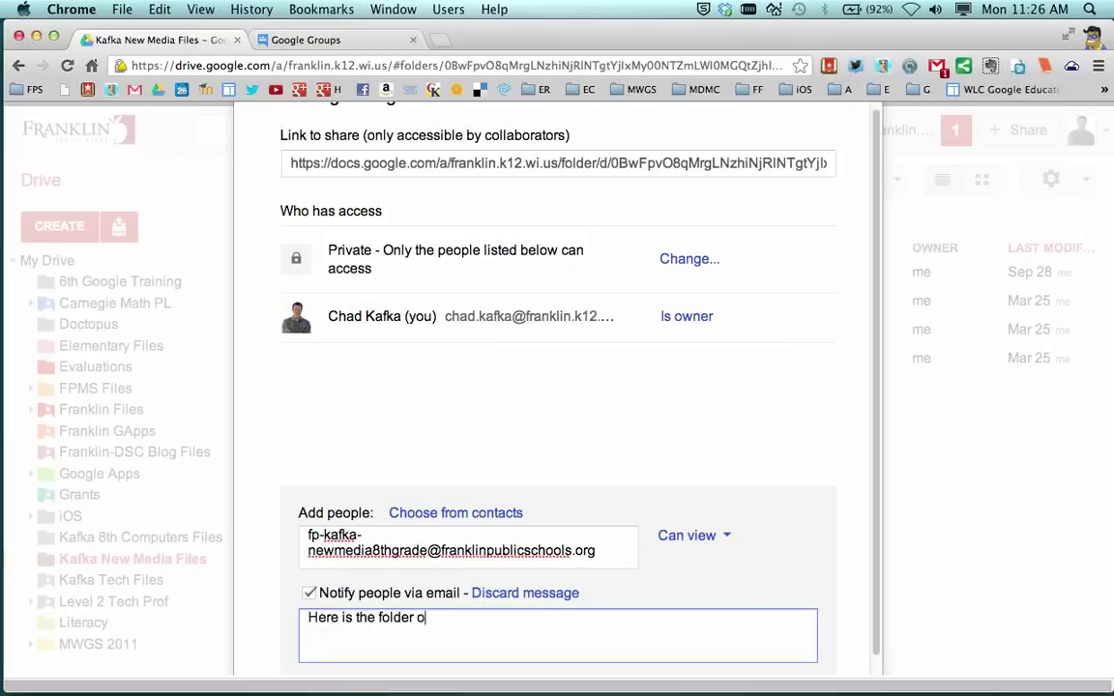
type("f files I will be shari")
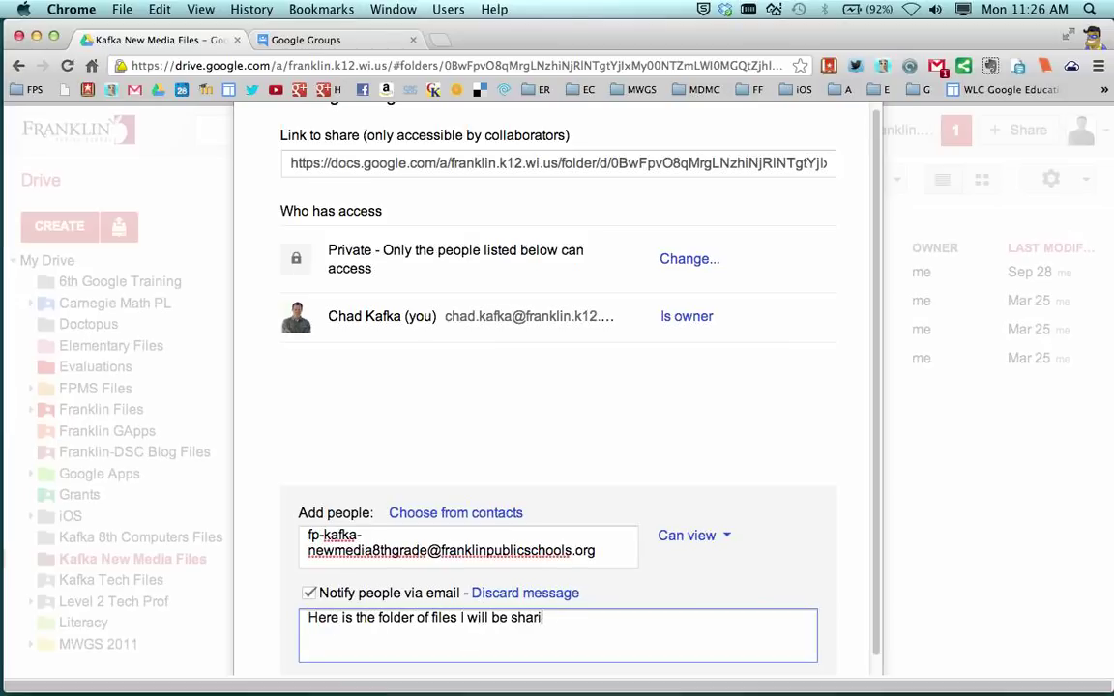
type("ng with you for t")
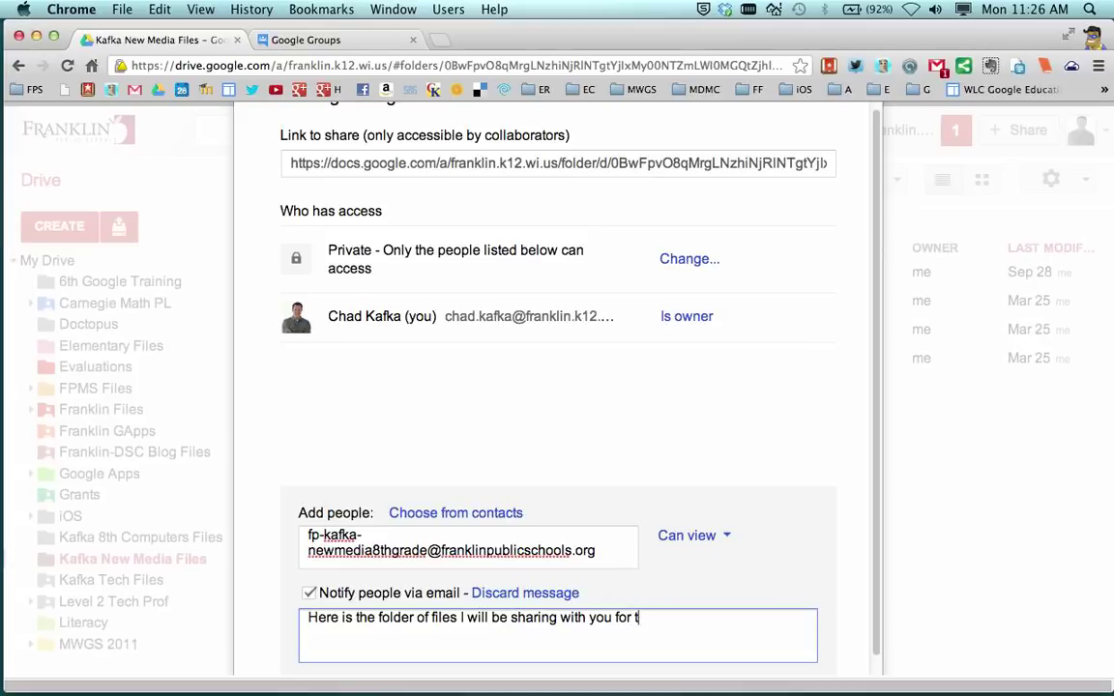
type("he term.")
scroll(756, 497, "down", 2)
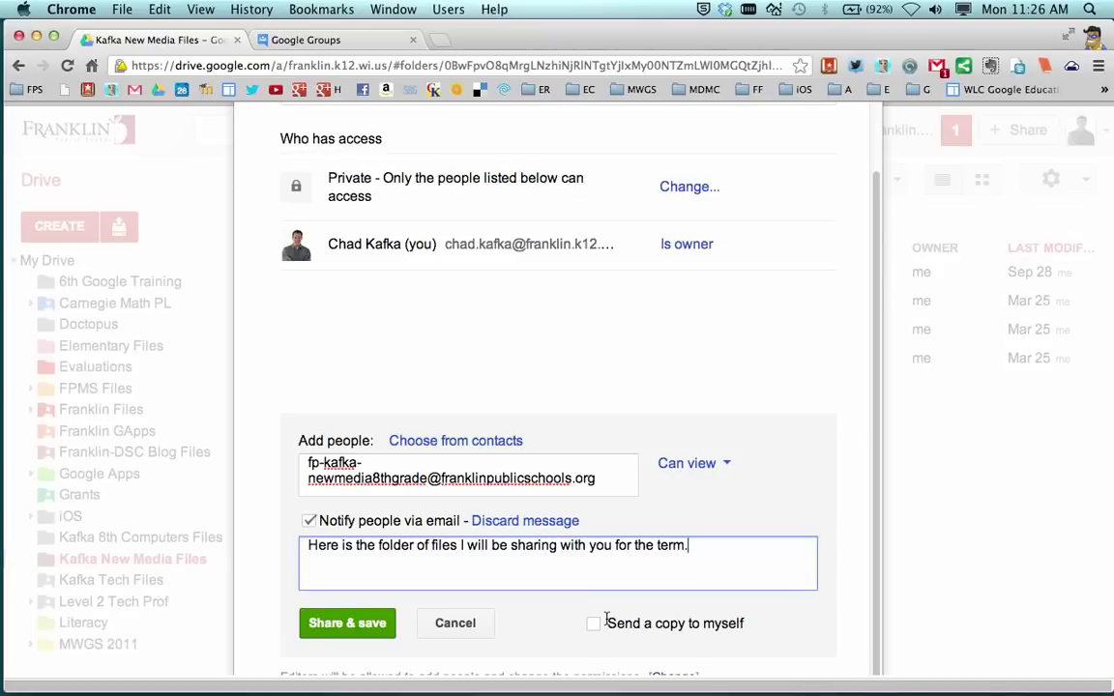
Step: Share the folder view-only with the 8th-grade group and click Done
left_click(339, 625)
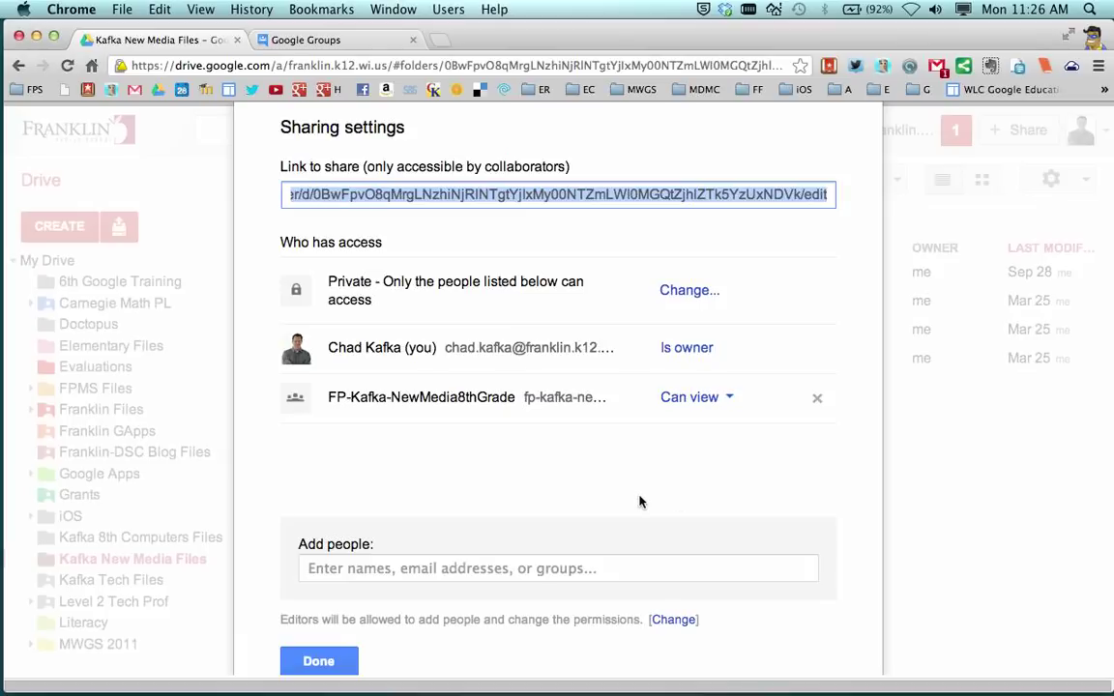
left_click(324, 662)
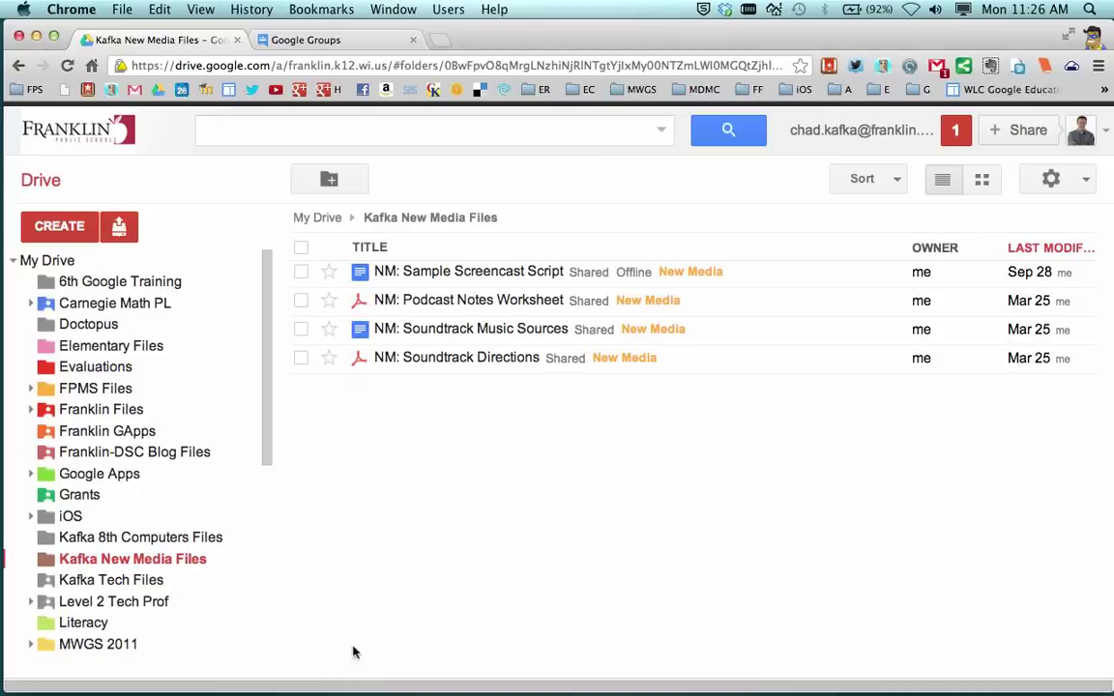
Step: Switch to the student's Chrome profile and load that account's Google Drive
left_click(1093, 37)
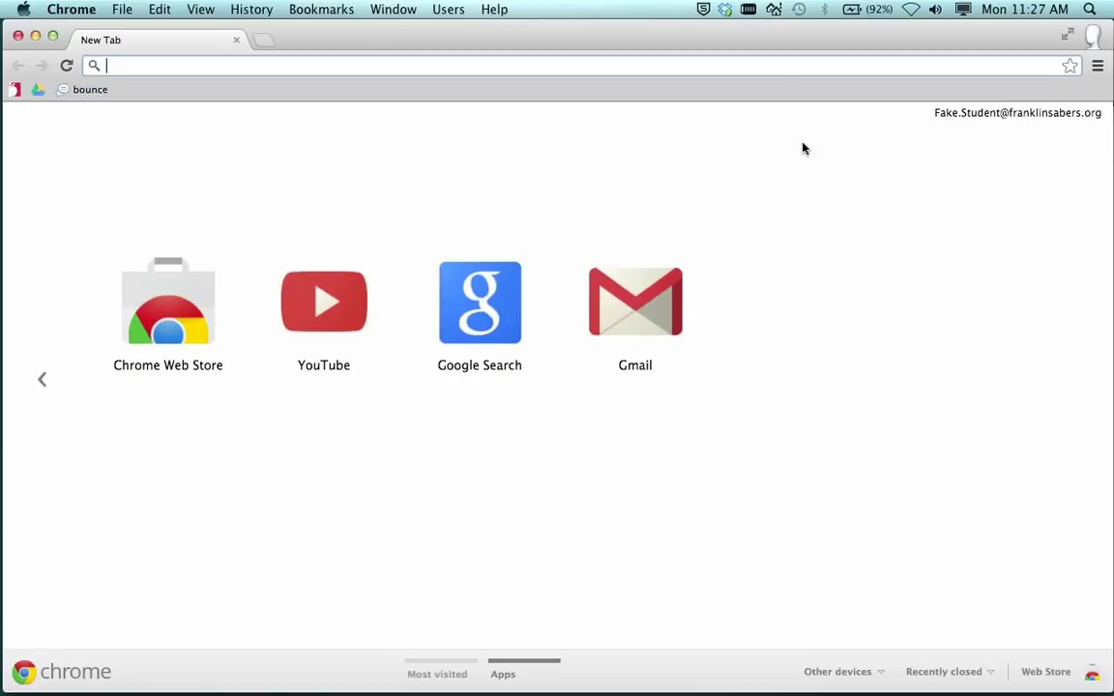
left_click(38, 89)
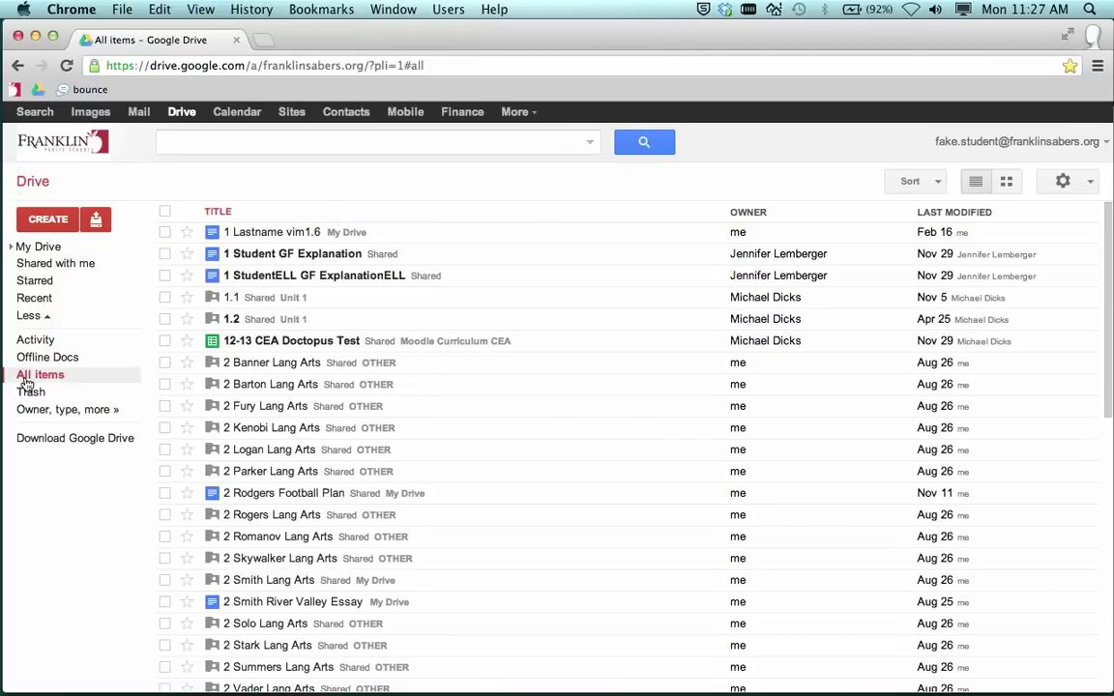
Step: Zoom the page in and scroll All items to the shared Kafka New Media Files folder
key("super+equal")
key("super+equal")
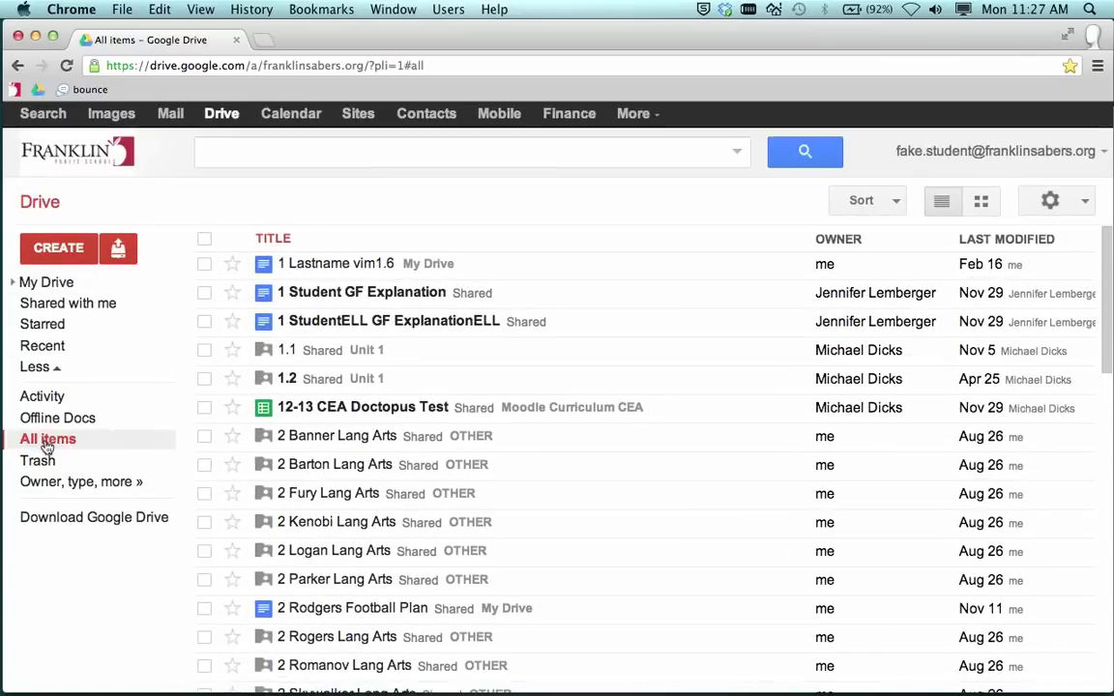
scroll(396, 417, "down", 15)
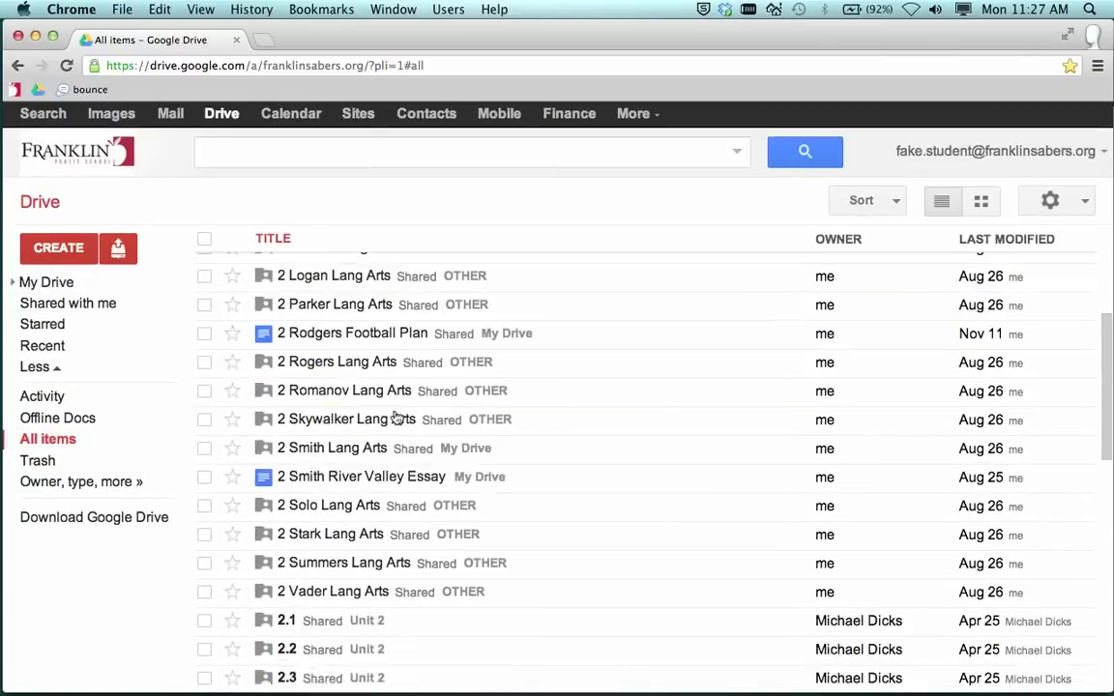
scroll(396, 417, "down", 20)
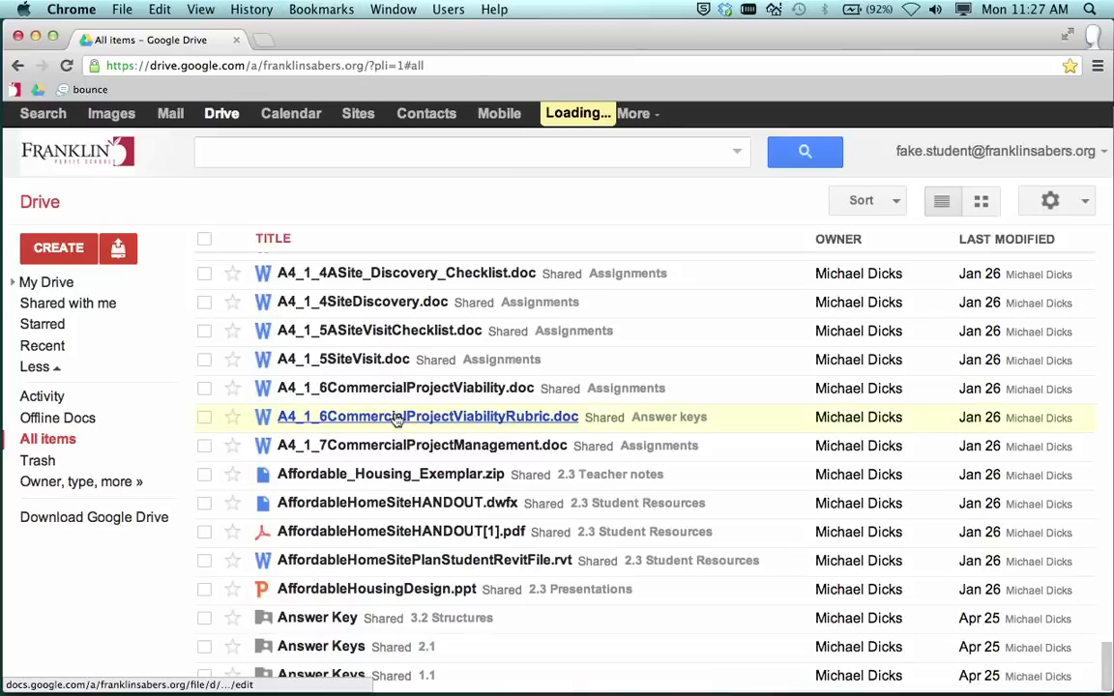
scroll(395, 416, "down", 20)
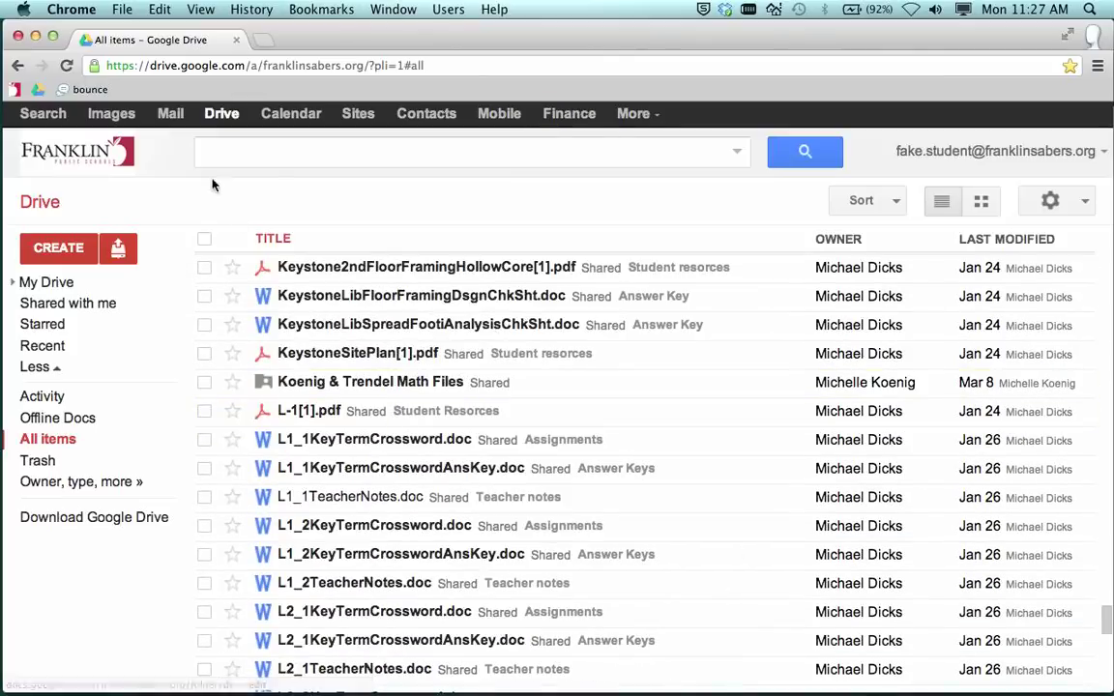
scroll(350, 426, "down", 20)
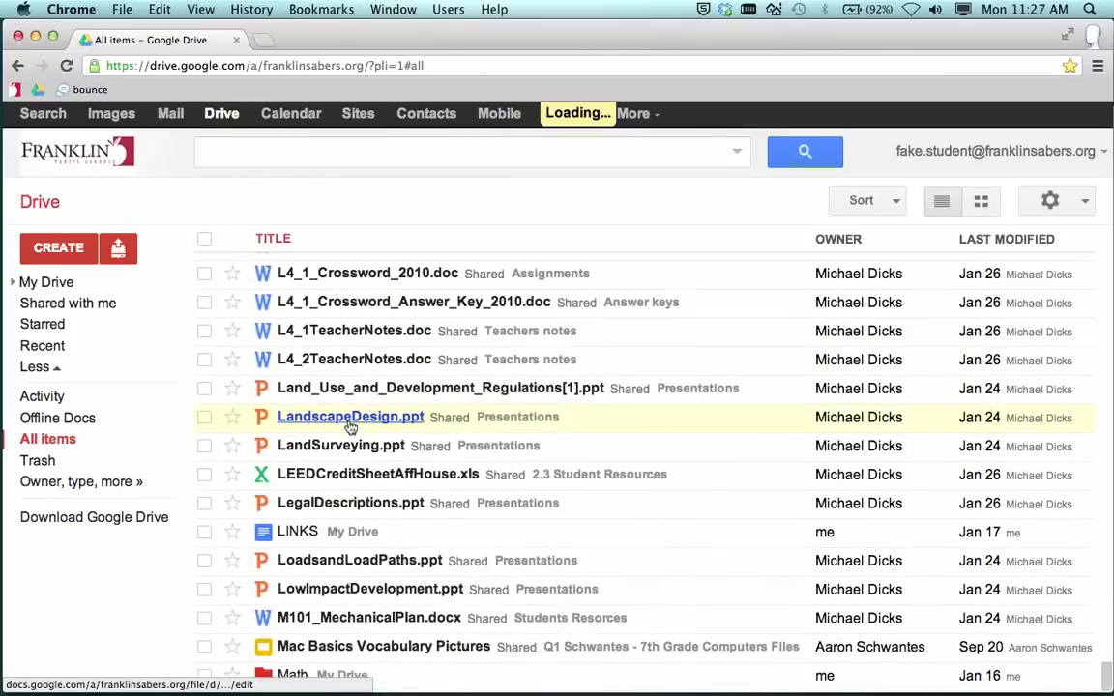
scroll(350, 425, "up", 20)
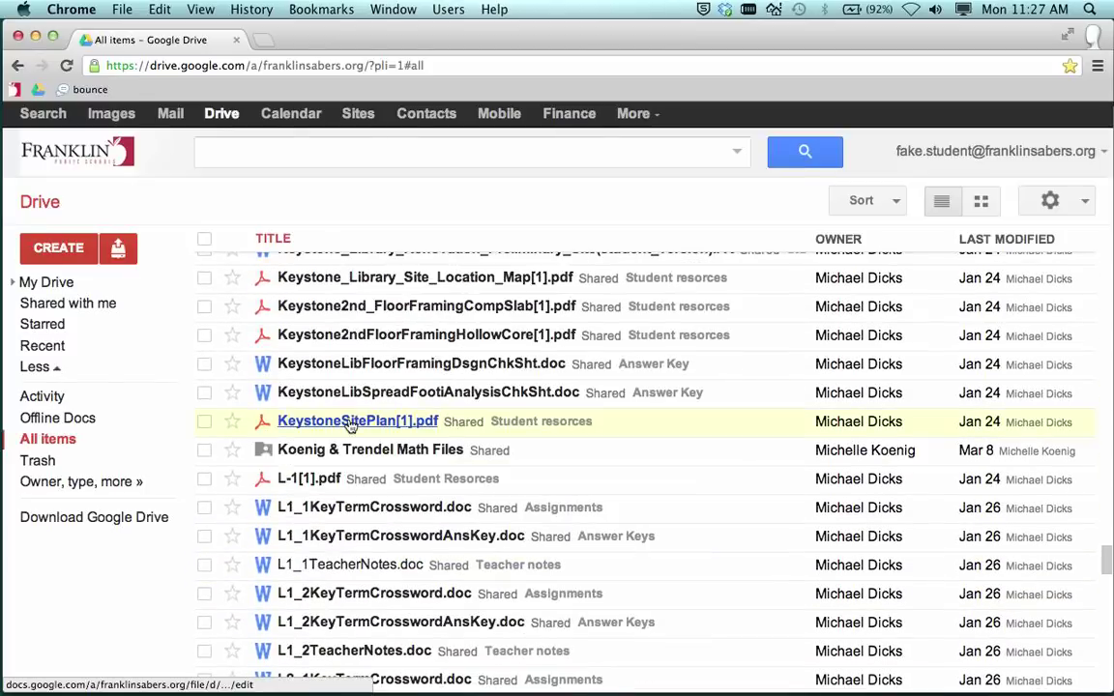
scroll(350, 426, "up", 10)
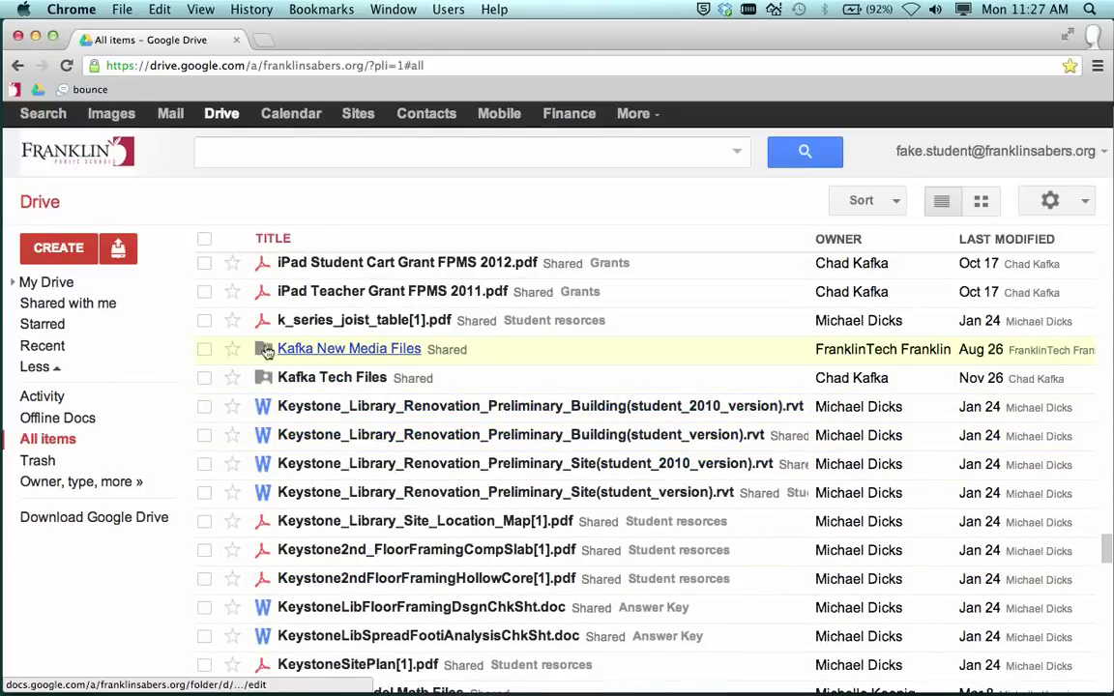
left_click(206, 351)
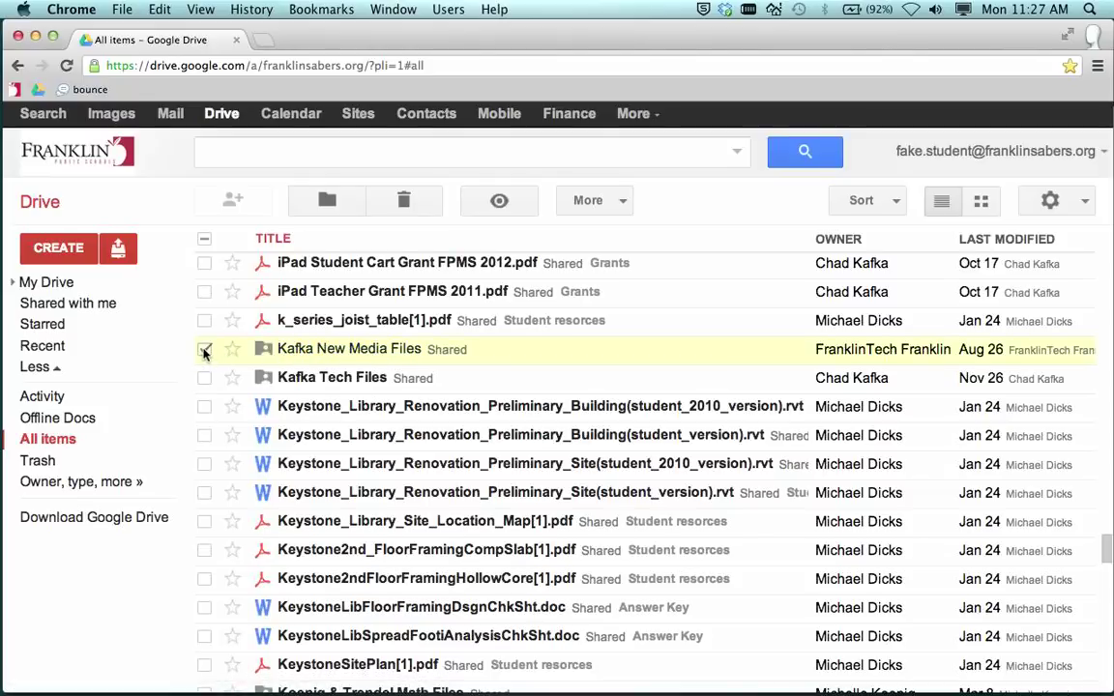
left_click(327, 203)
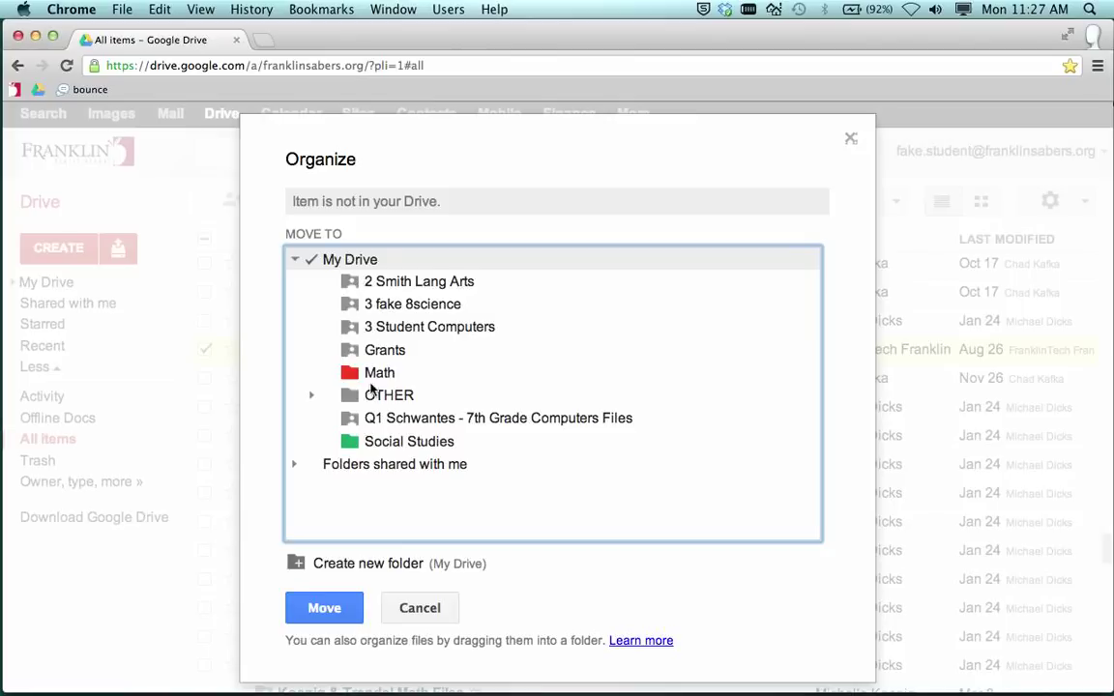
left_click(343, 261)
left_click(426, 608)
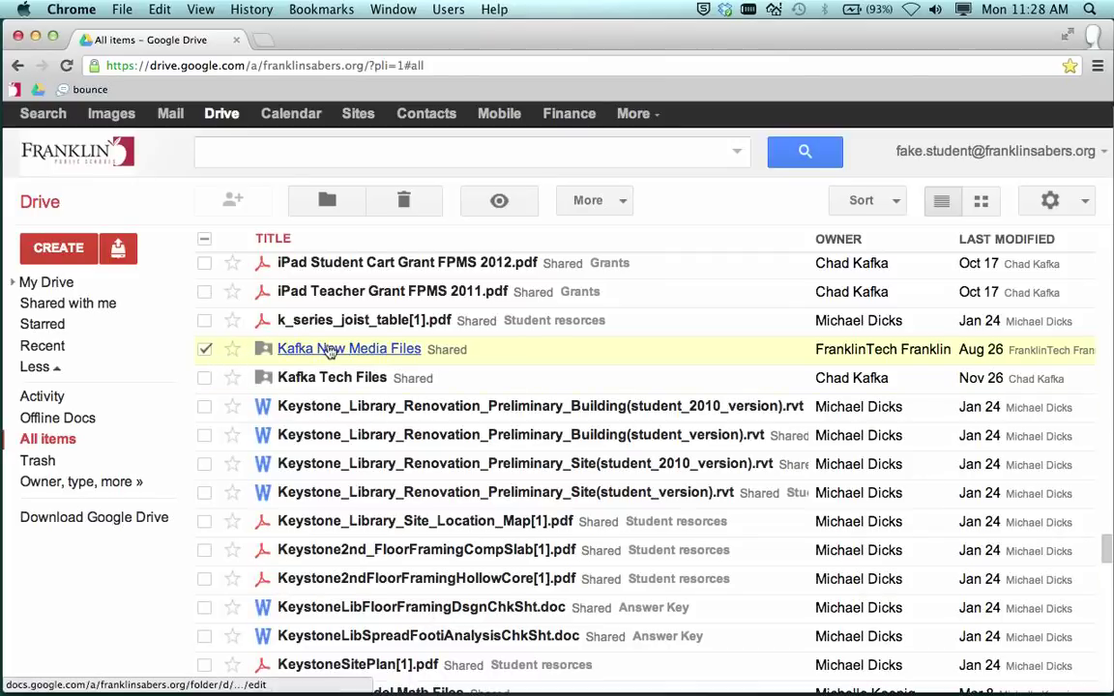
Step: Open the folder-share notification email in the student's Gmail and highlight the teacher's note
left_click(171, 114)
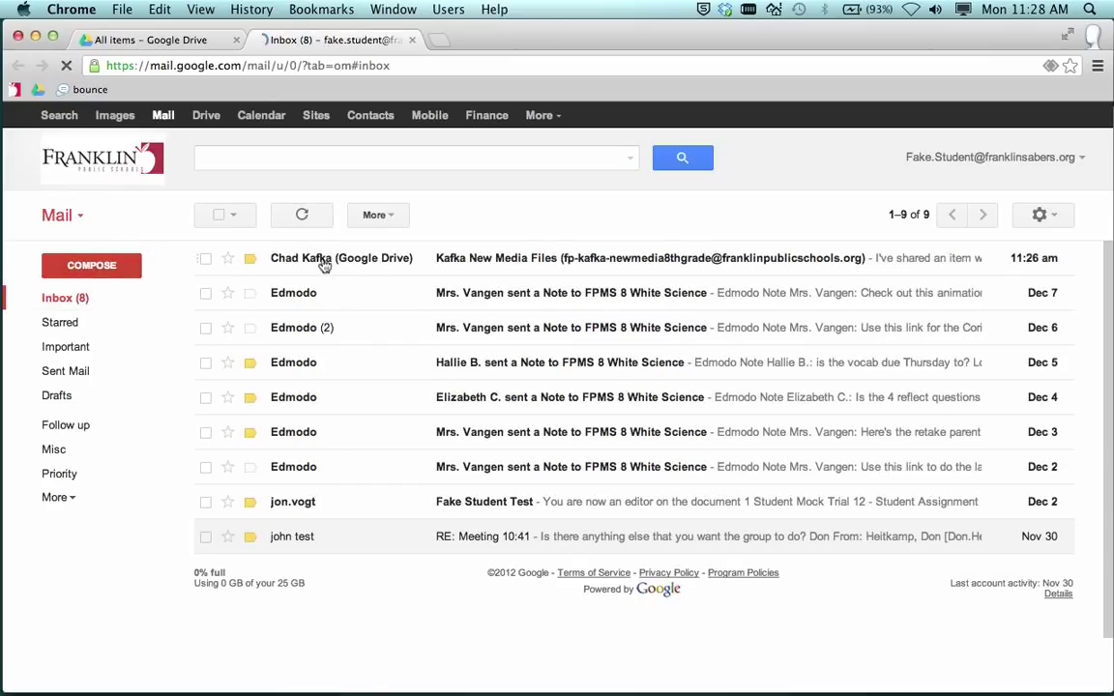
left_click(711, 265)
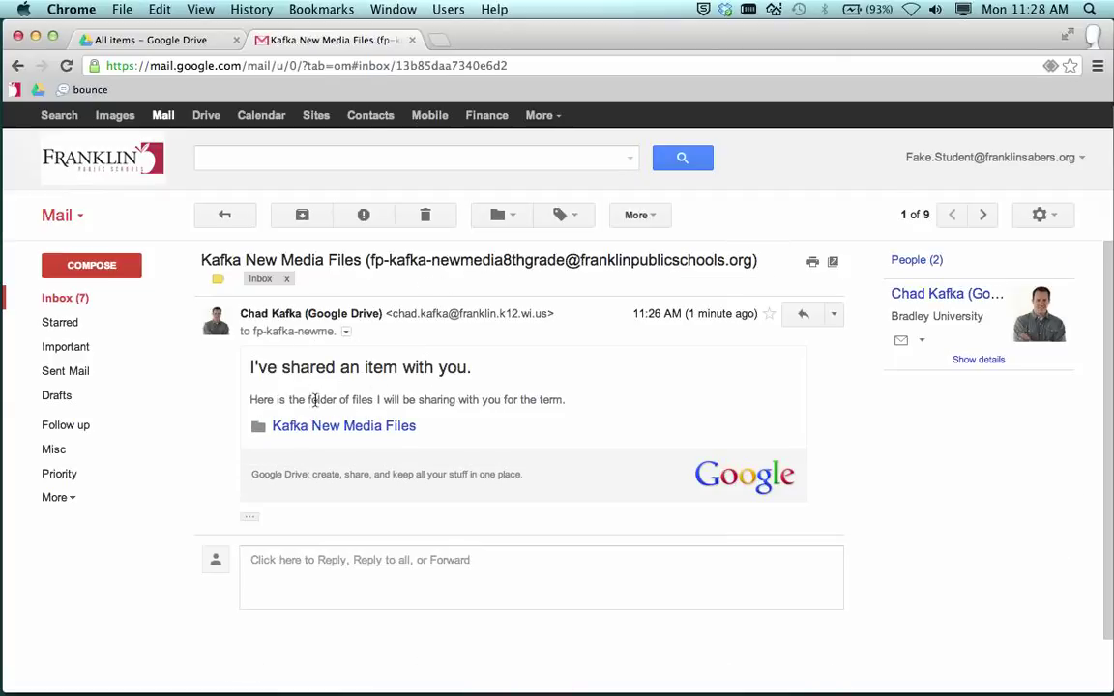
left_click_drag(262, 399, 573, 411)
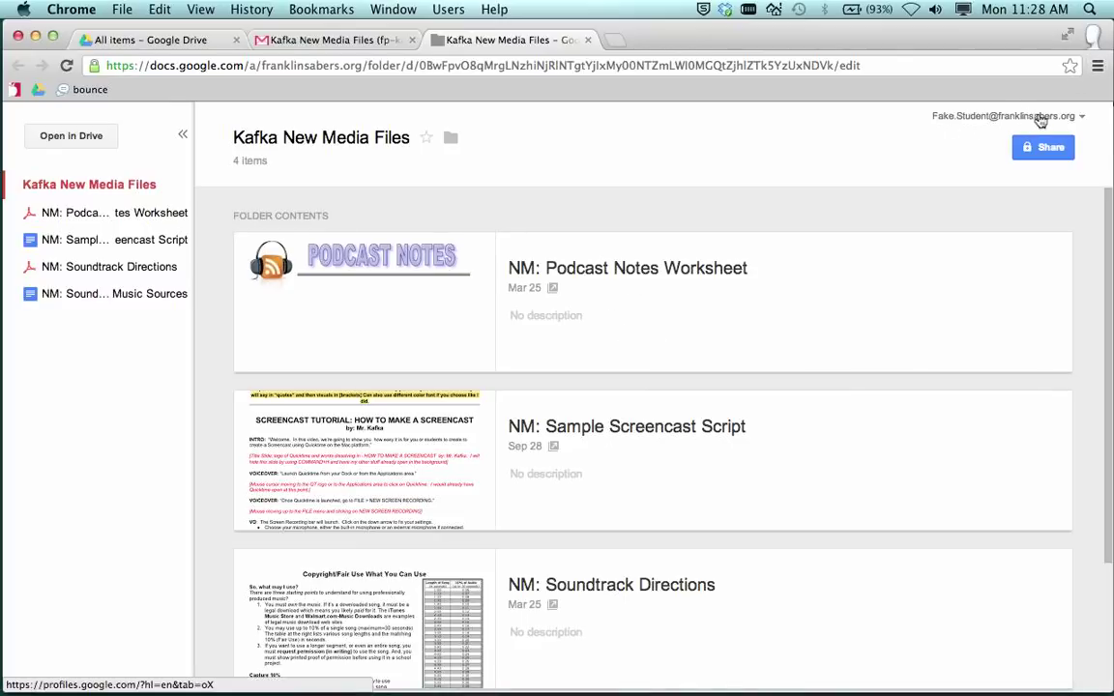
Step: Check the folder's location in Organize, cancel, then return to All items and expand My Drive
left_click(452, 141)
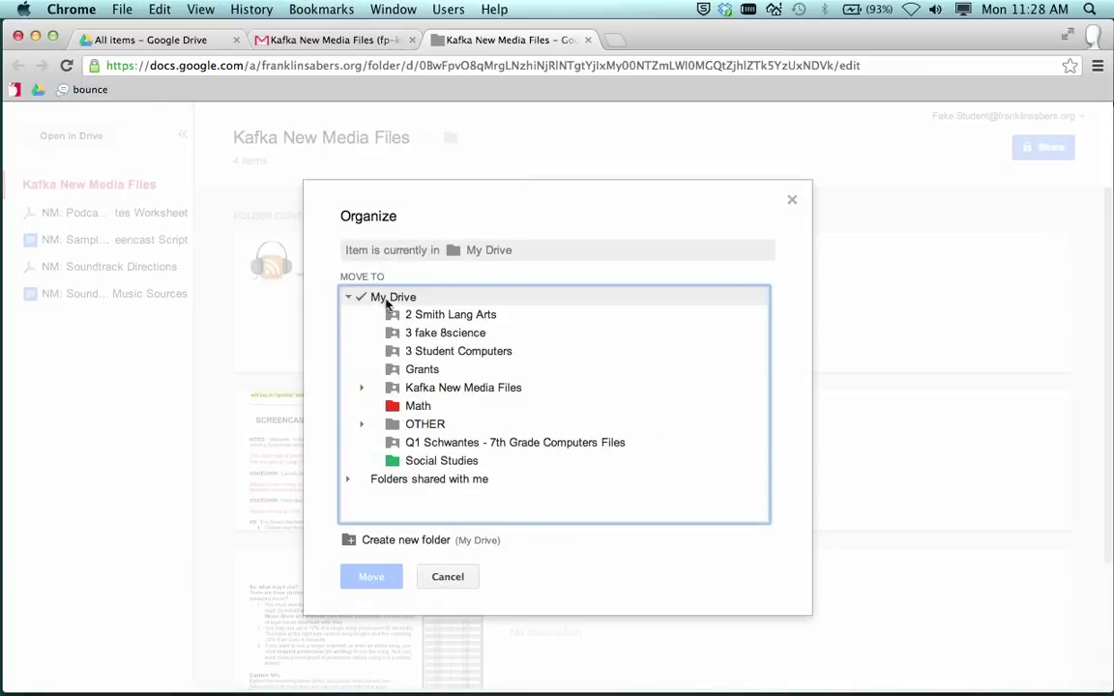
left_click(448, 578)
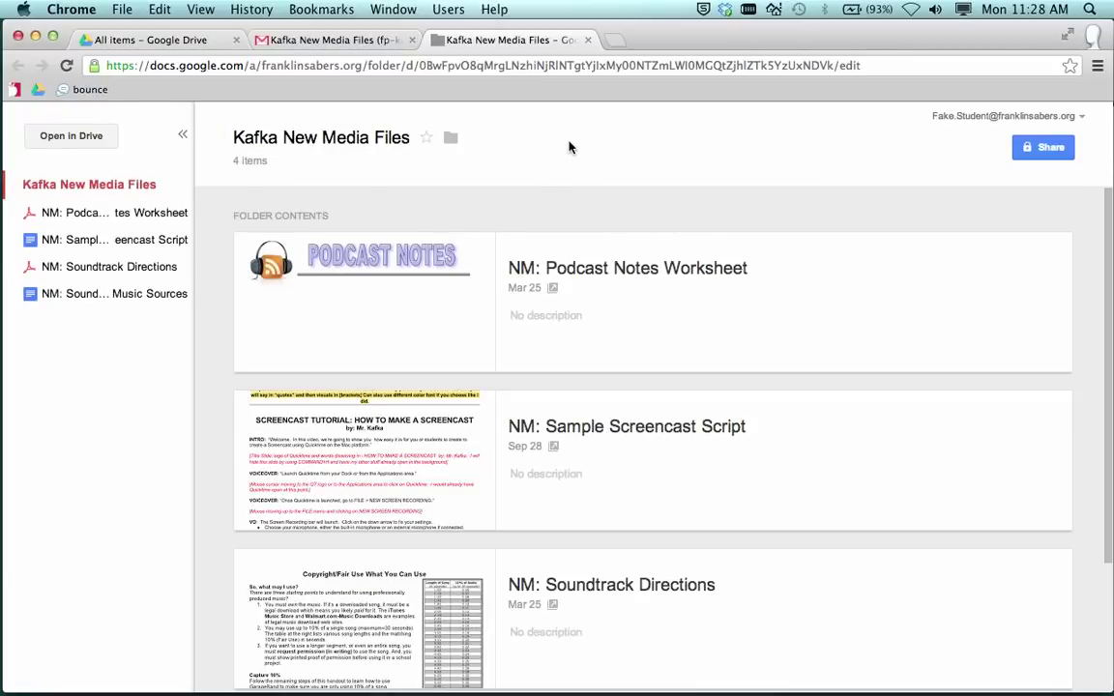
left_click(204, 39)
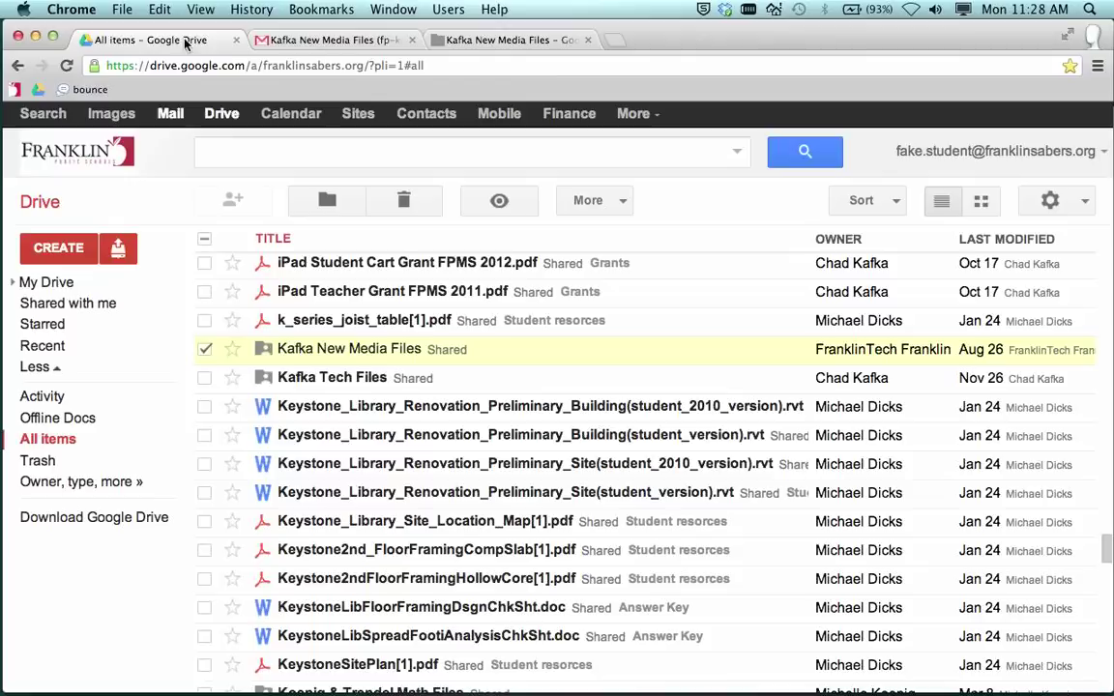
left_click(13, 282)
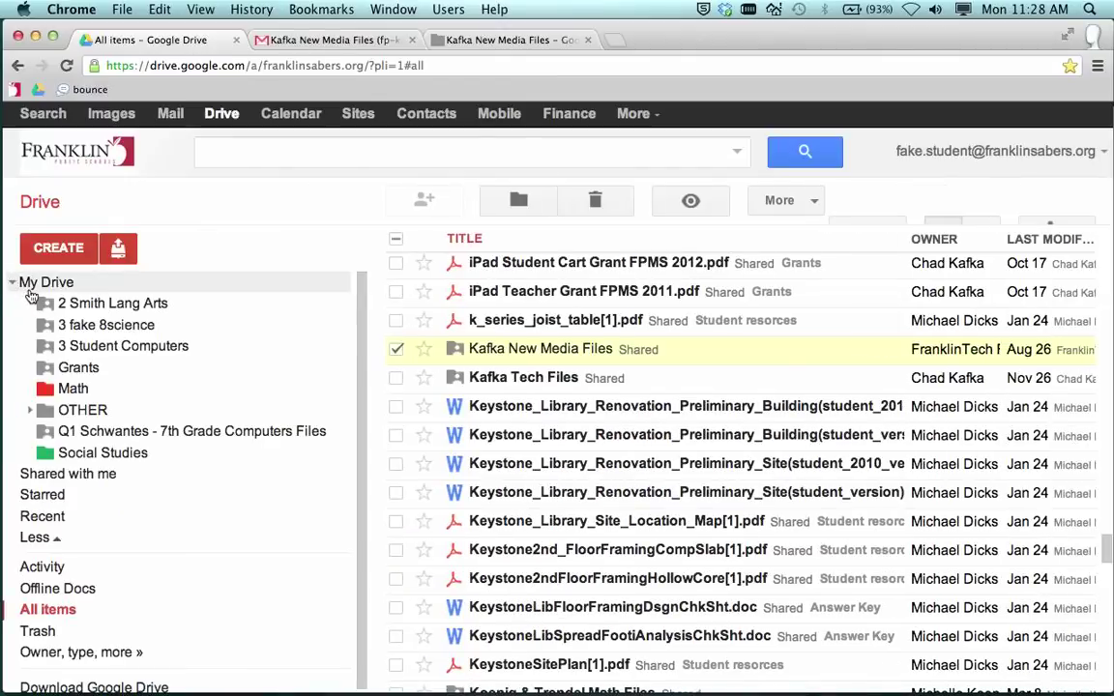